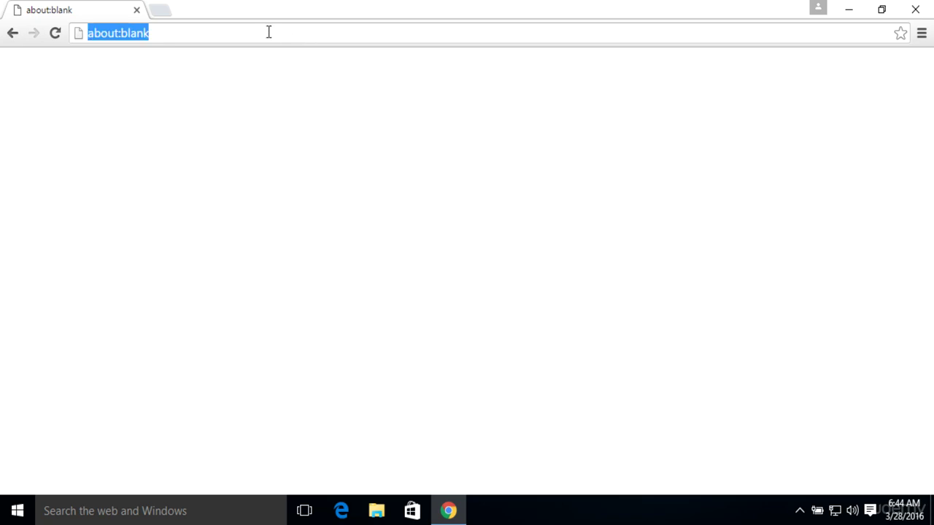
- Download Git-2.7.4-64-bit.exe from mirror.linuxtrainingacademy.com's git/windows/ folder
key(BackSpace)
text(mirror)
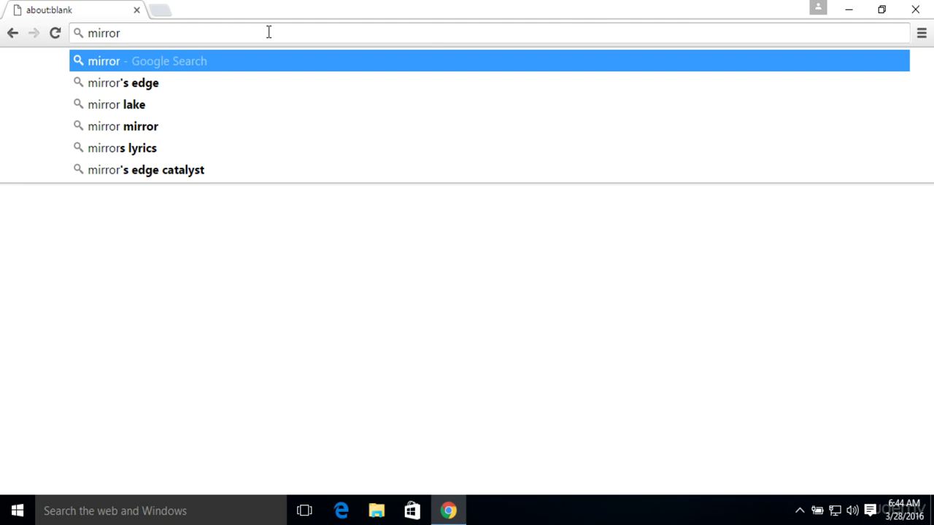
text(.l)
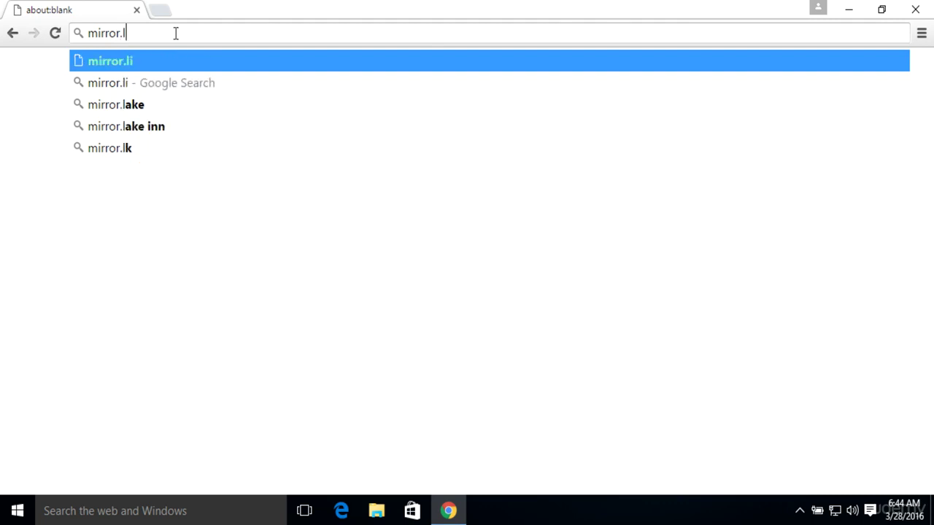
text(inuxtrainingacademy.com)
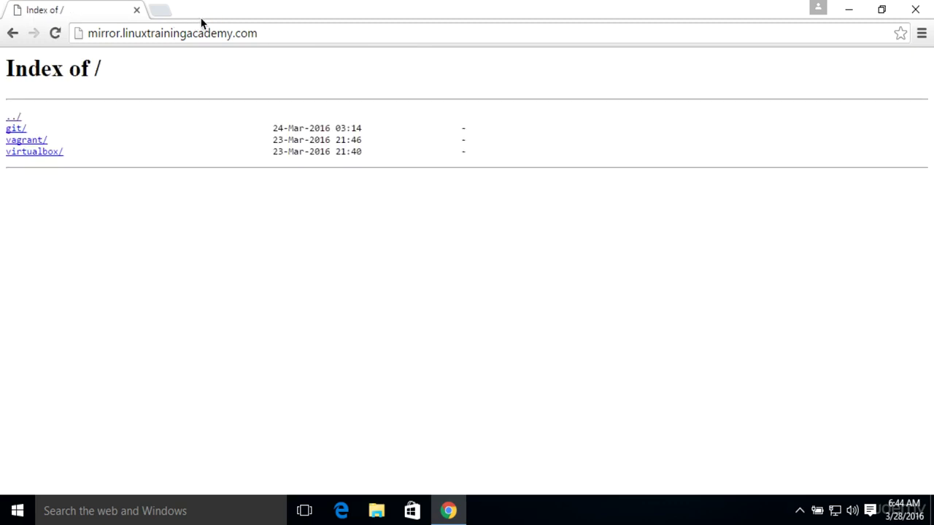
click(16, 129)
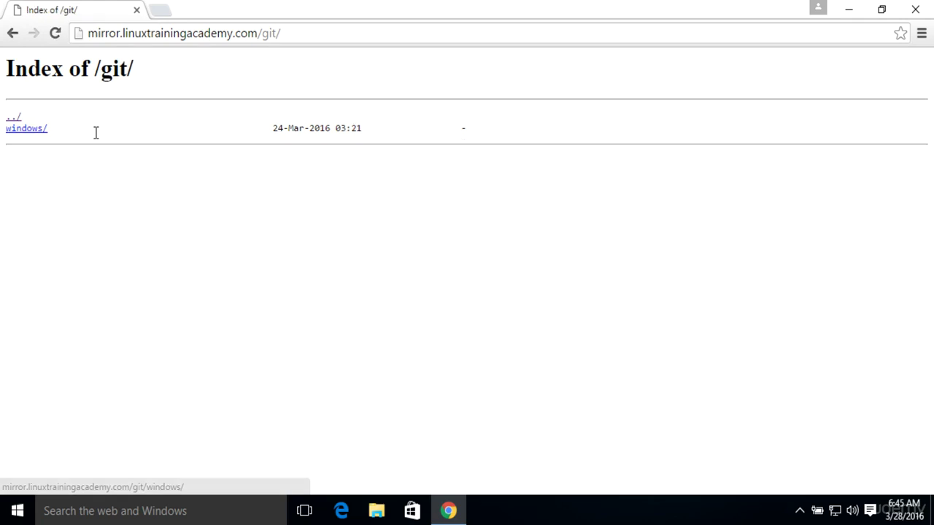
click(39, 129)
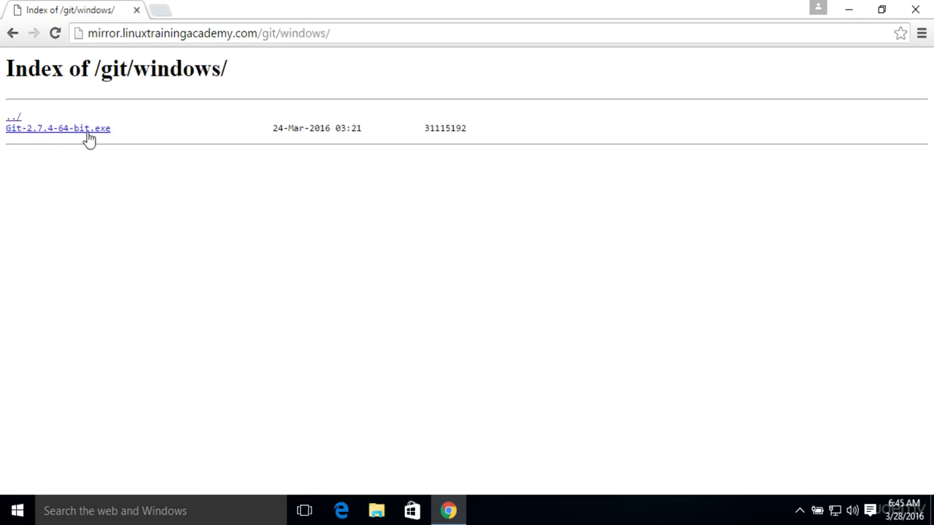
click(86, 132)
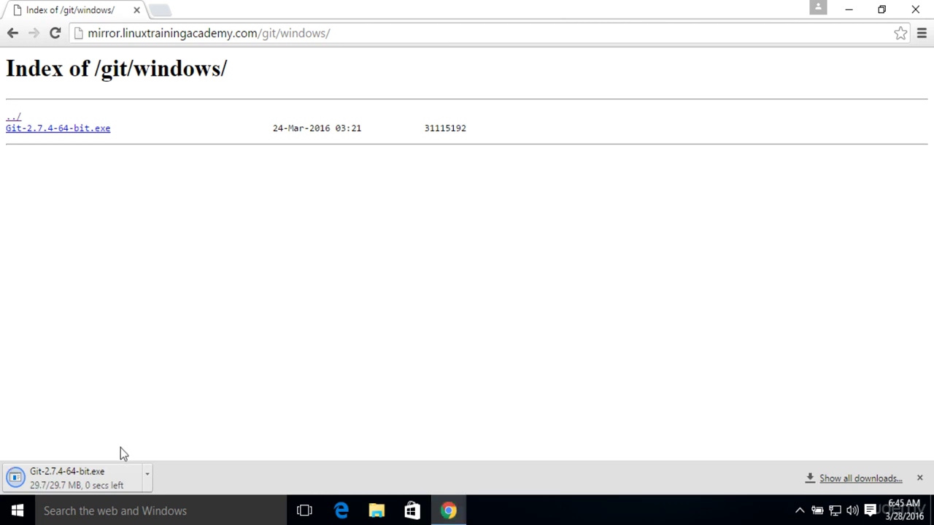
- Run the Git 2.7.4 installer and keep the default licence, location, components and Start Menu folder
click(108, 469)
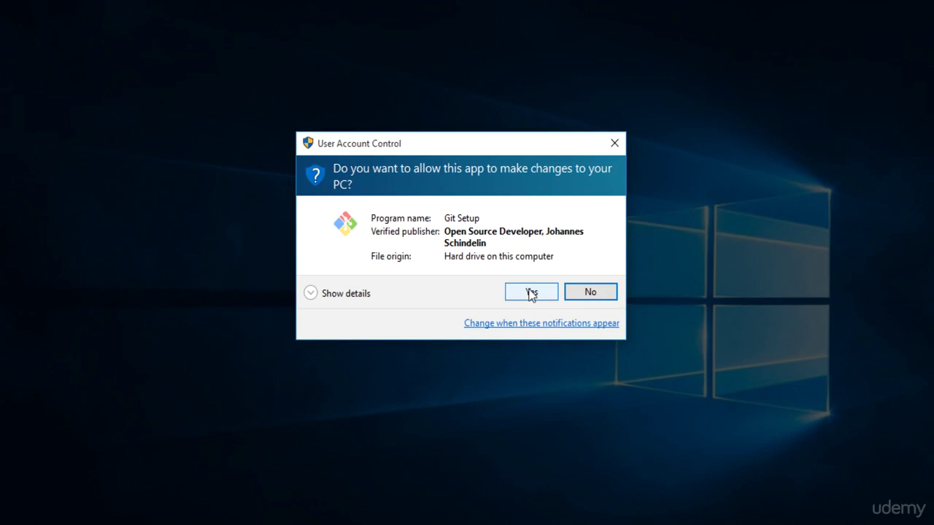
click(530, 292)
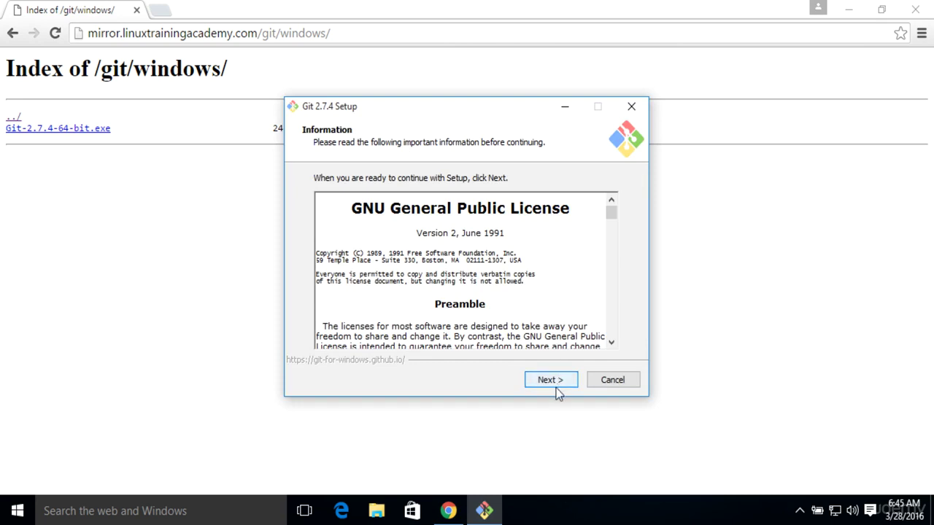
click(551, 380)
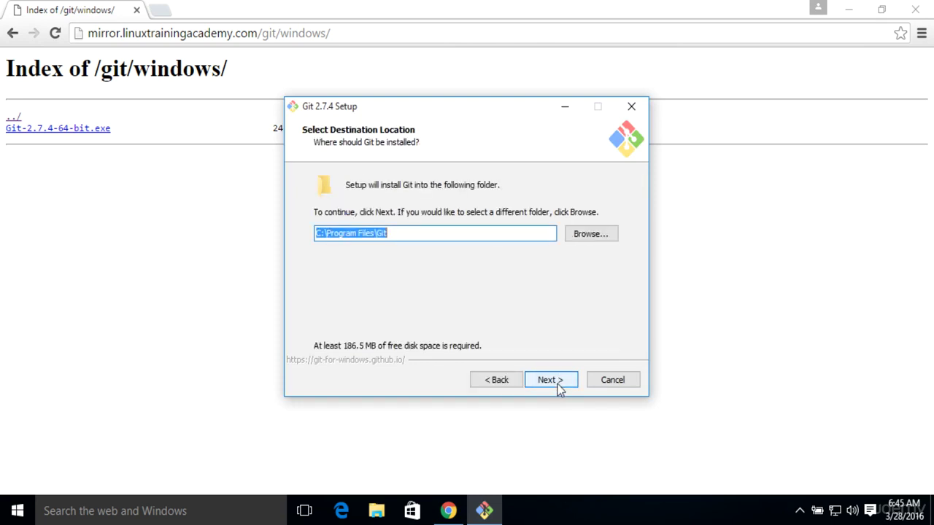
click(558, 388)
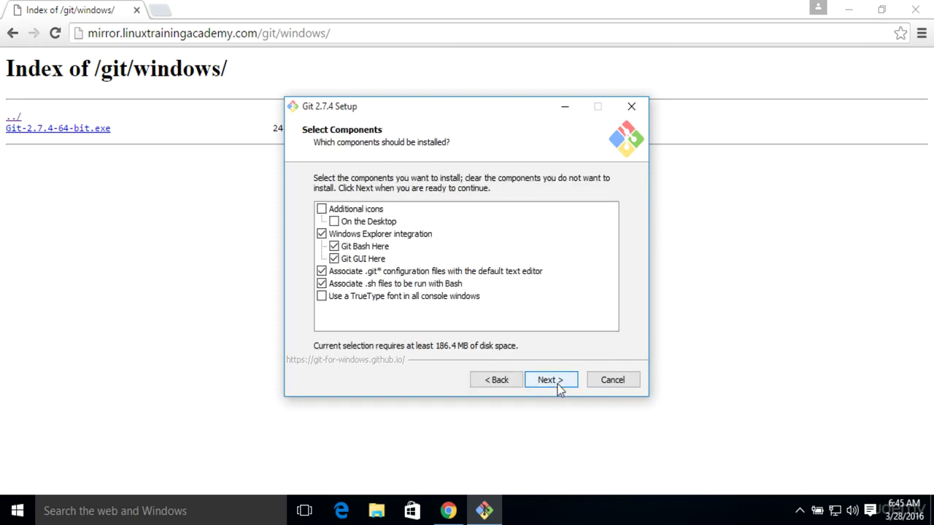
click(559, 389)
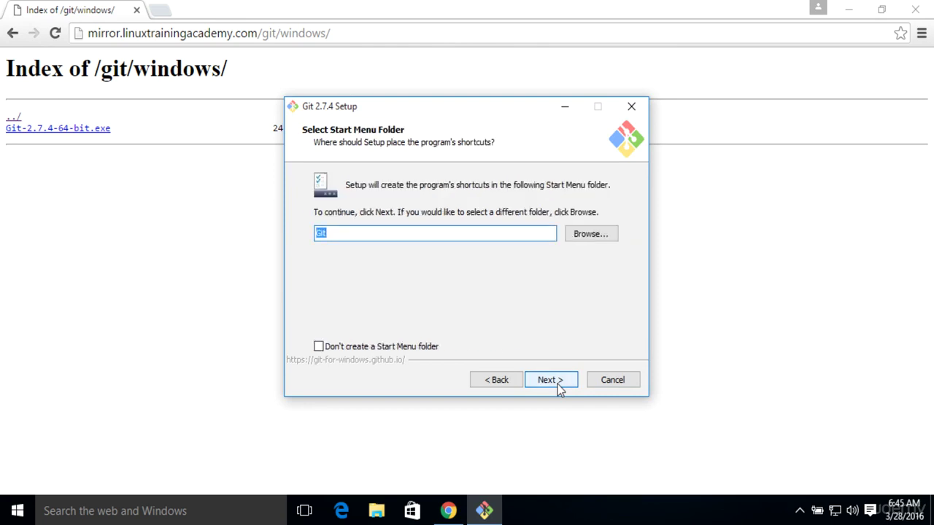
click(559, 388)
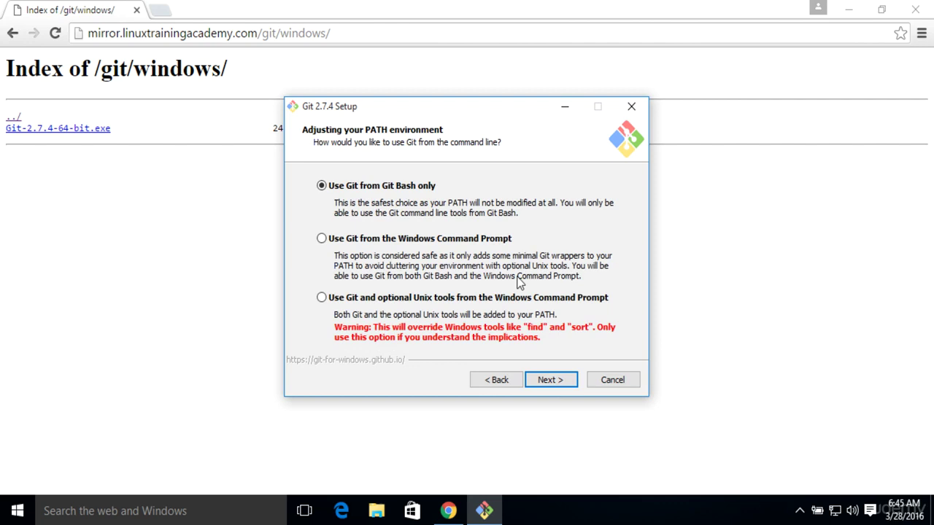
- Set PATH to 'Use Git and optional Unix tools from the Windows Command Prompt'
click(335, 302)
click(558, 384)
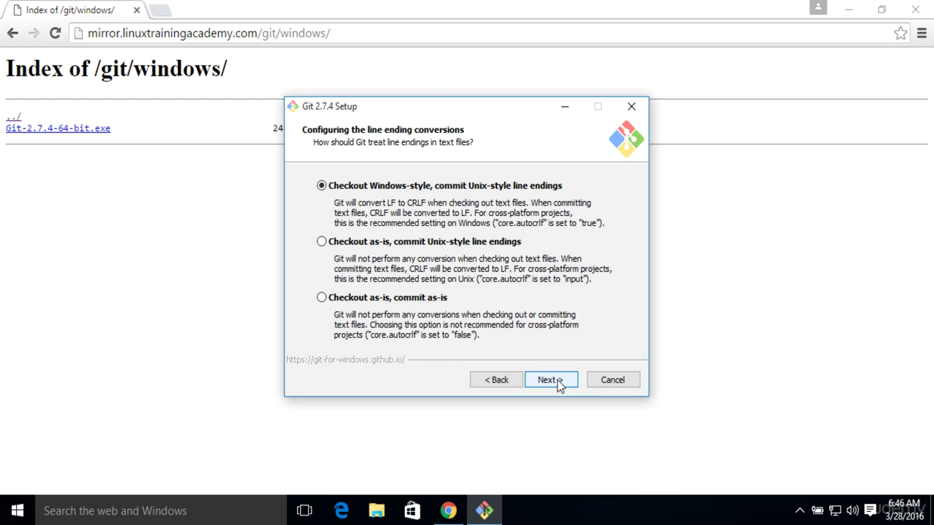
- Keep default line endings, MinTTY and extra options, install Git, and finish without ReleaseNotes.html
click(557, 380)
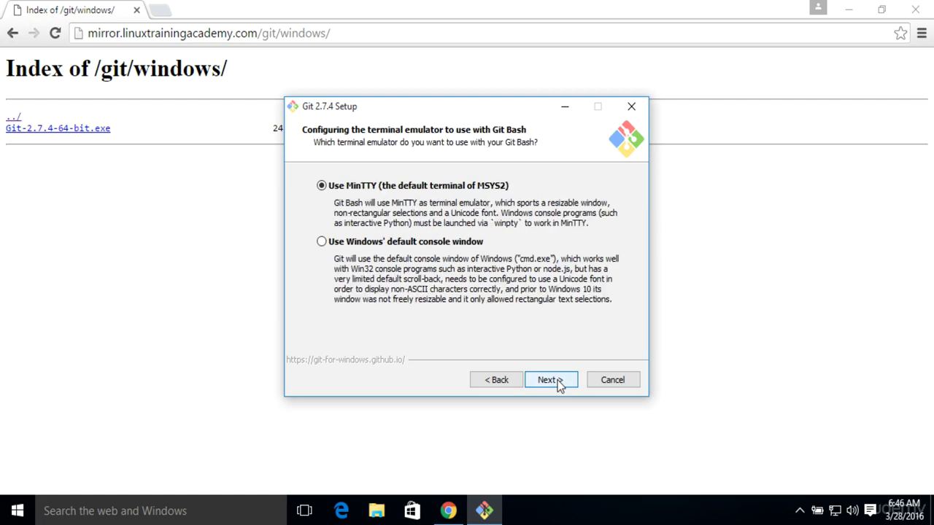
click(557, 380)
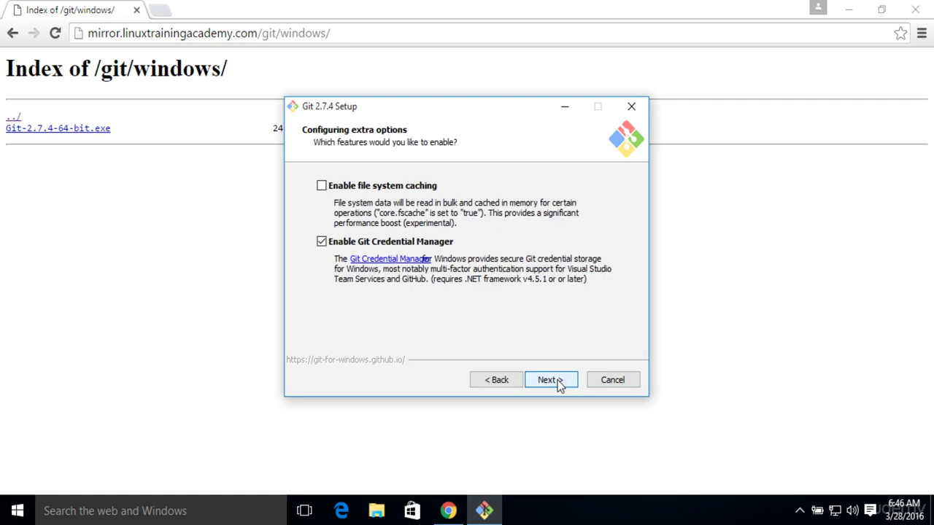
click(558, 380)
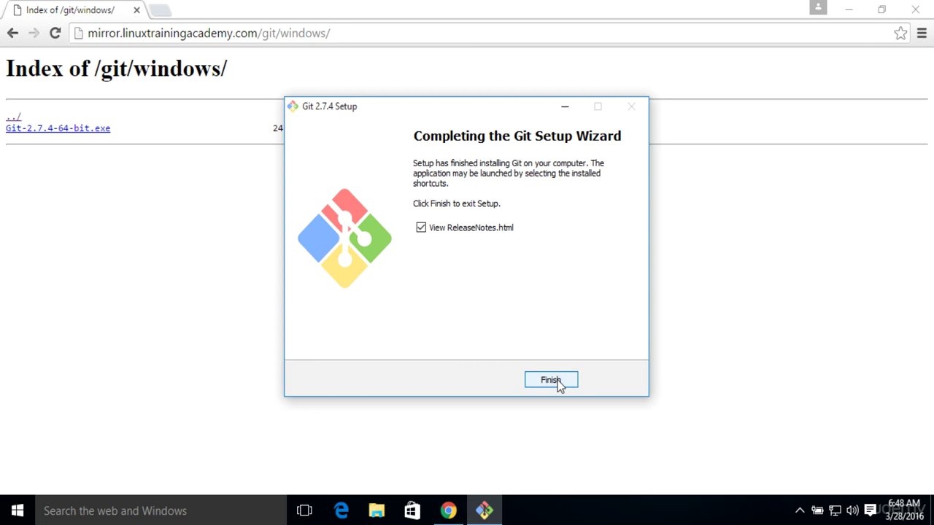
click(442, 233)
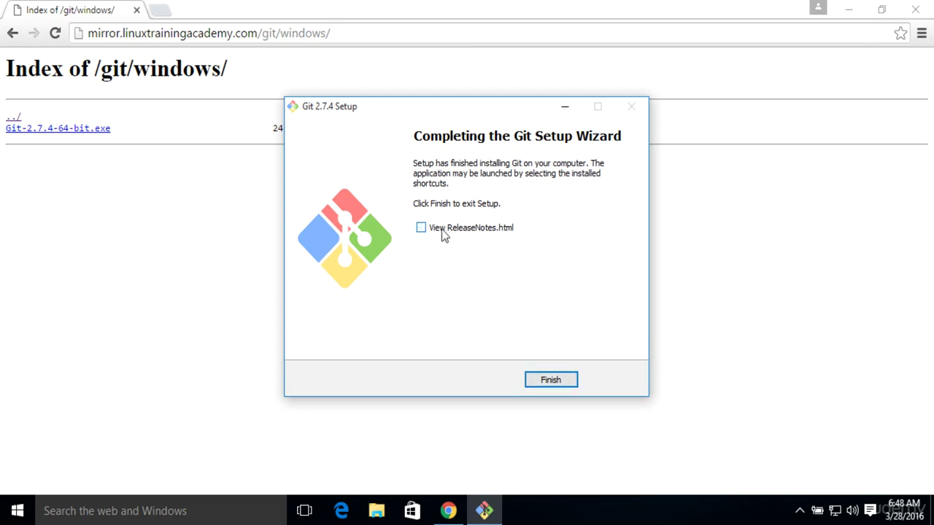
click(546, 384)
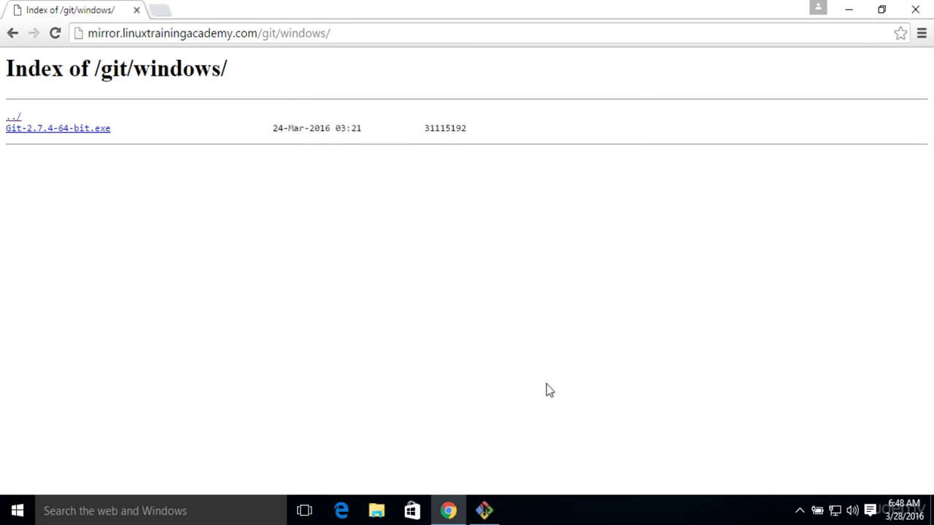
- Run ssh in a new Command Prompt to confirm it prints usage, then return to Chrome
click(177, 510)
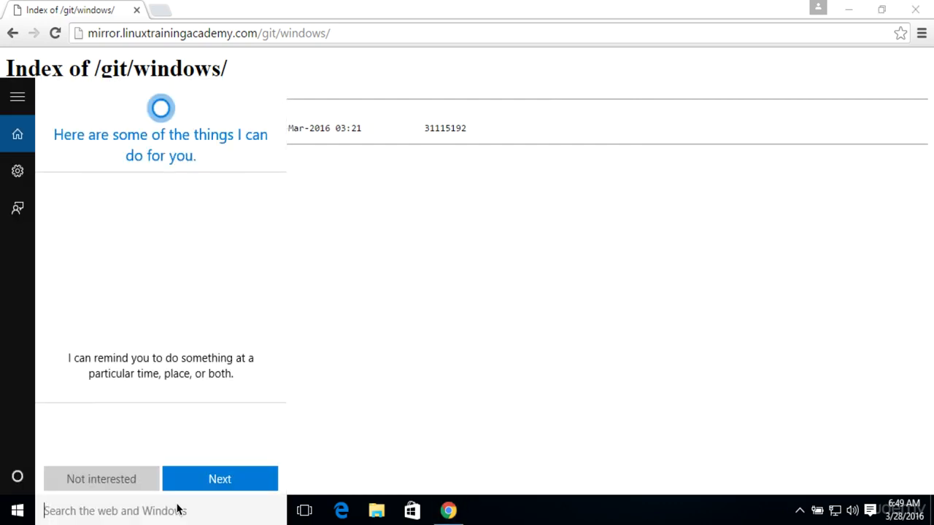
text(command pr)
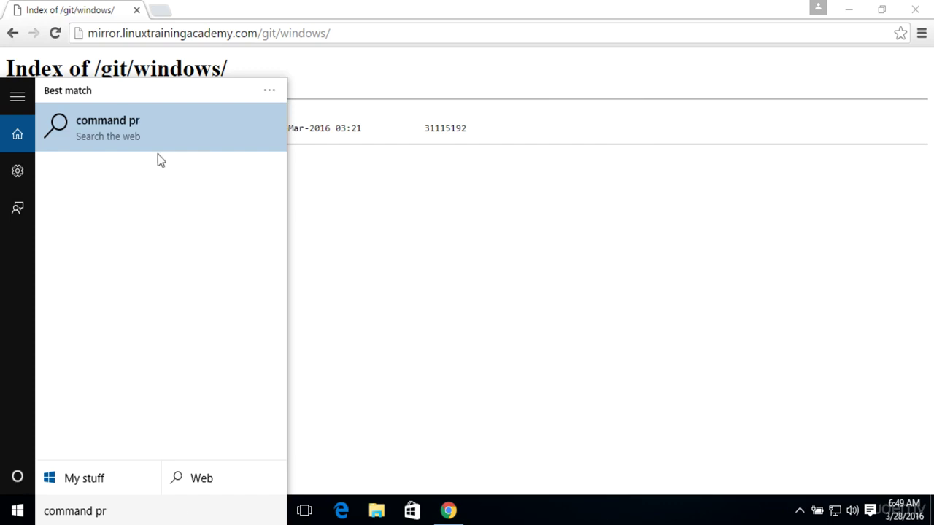
text(om)
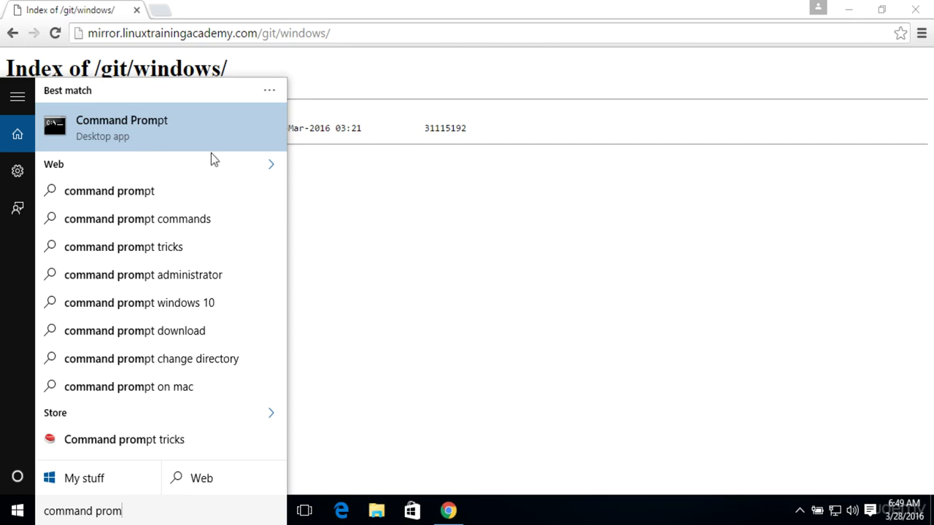
key(Return)
click(433, 187)
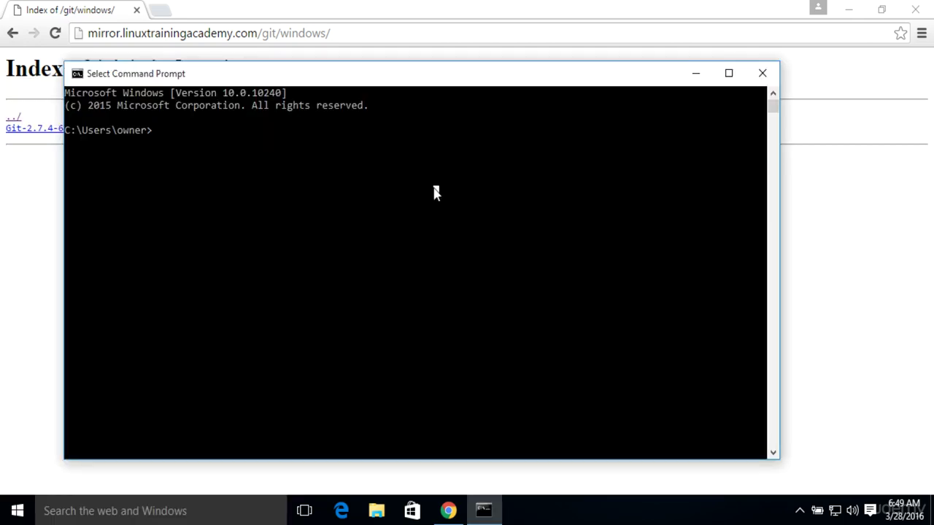
text(ssh)
key(Return)
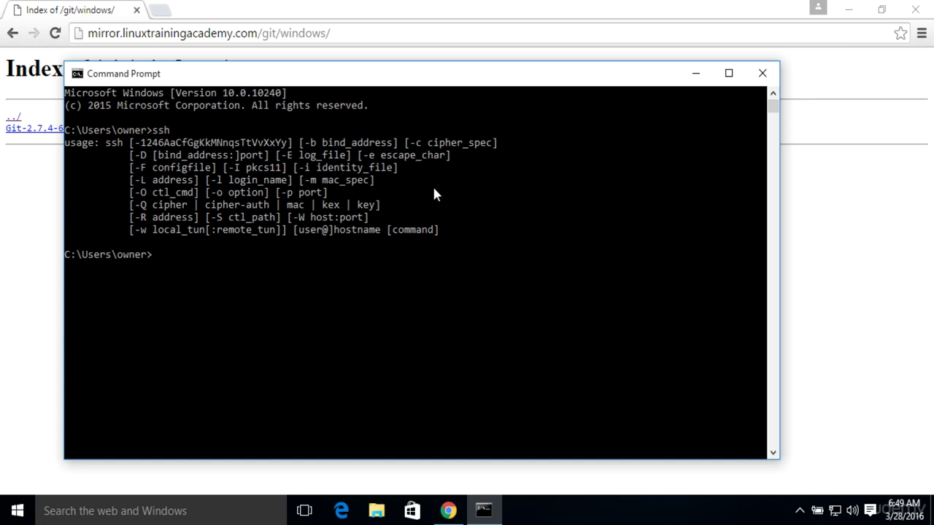
click(46, 212)
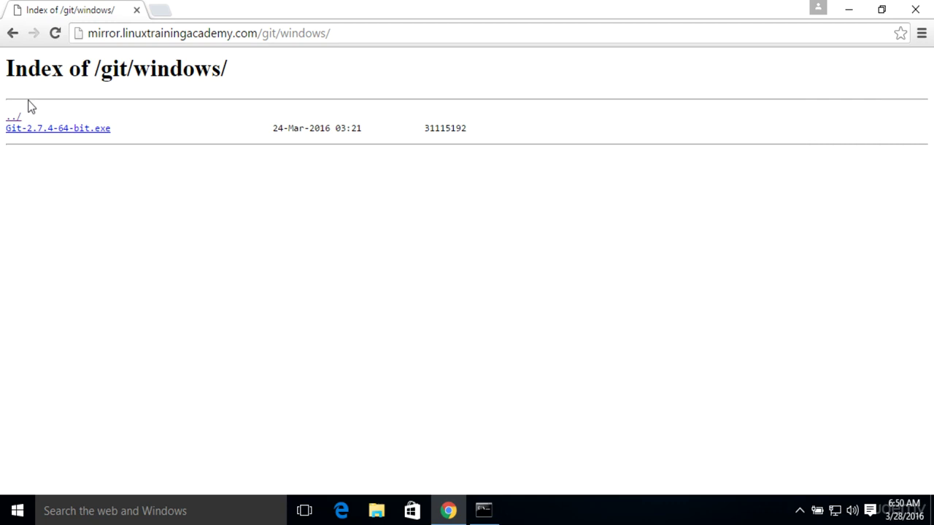
- Download VirtualBox-5.0.16-105871-Win.exe from the mirror's virtualbox/windows/ folder and launch it
click(18, 119)
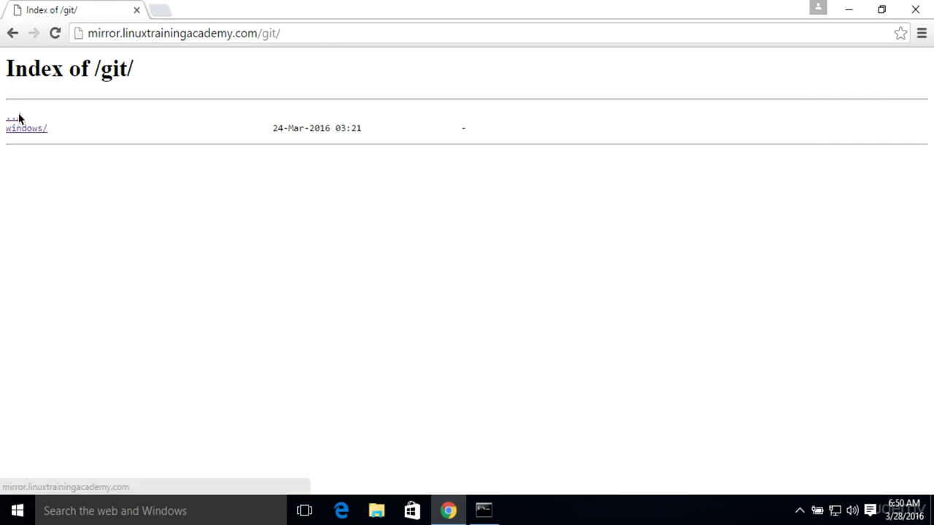
click(19, 119)
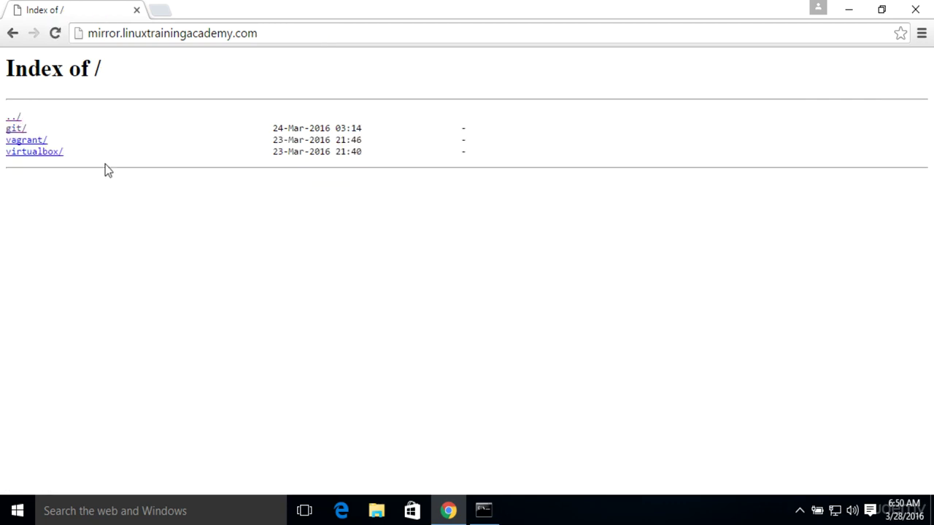
click(48, 151)
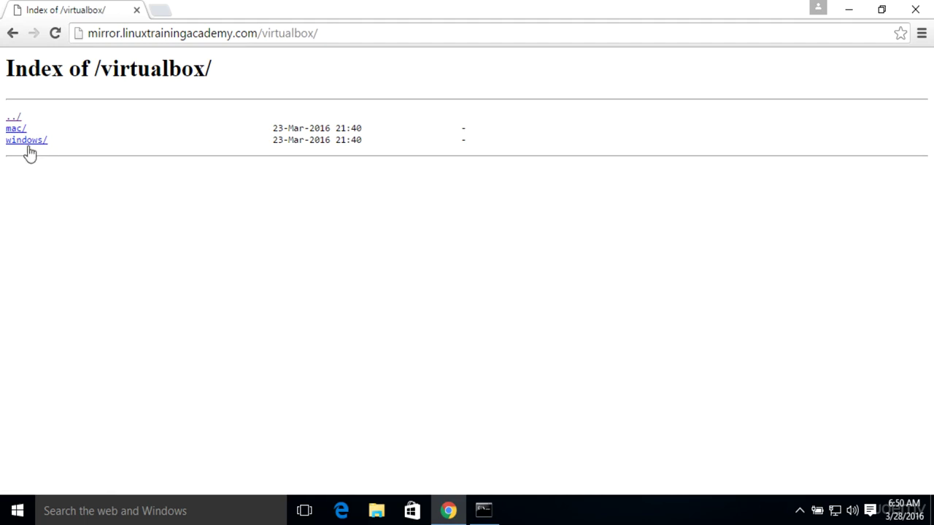
click(28, 146)
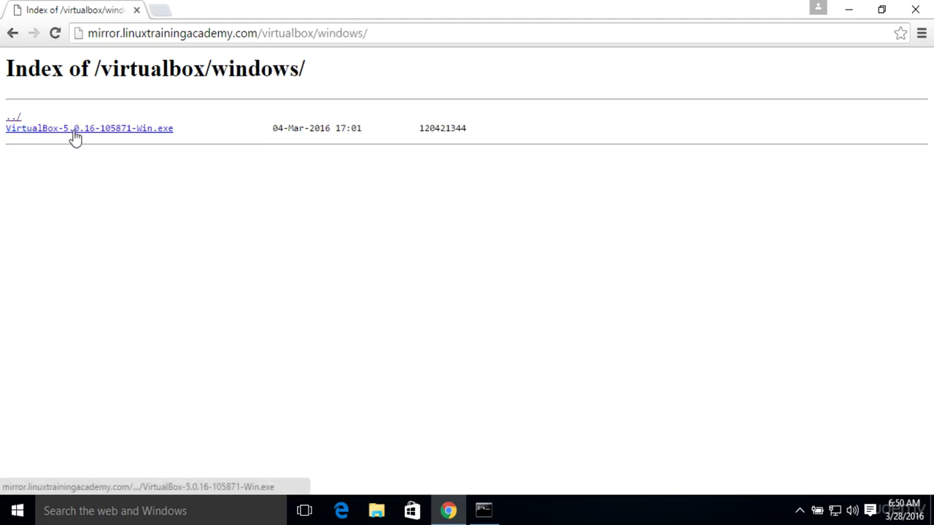
click(73, 129)
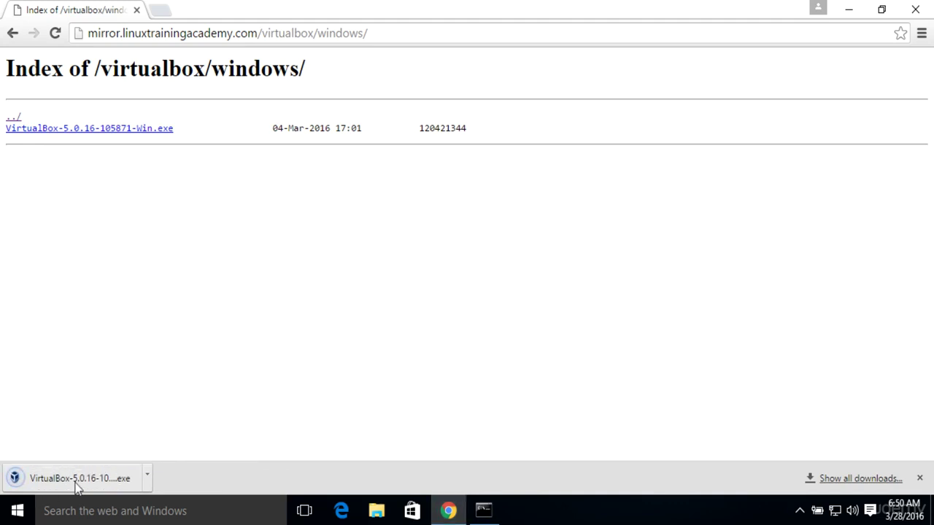
click(77, 485)
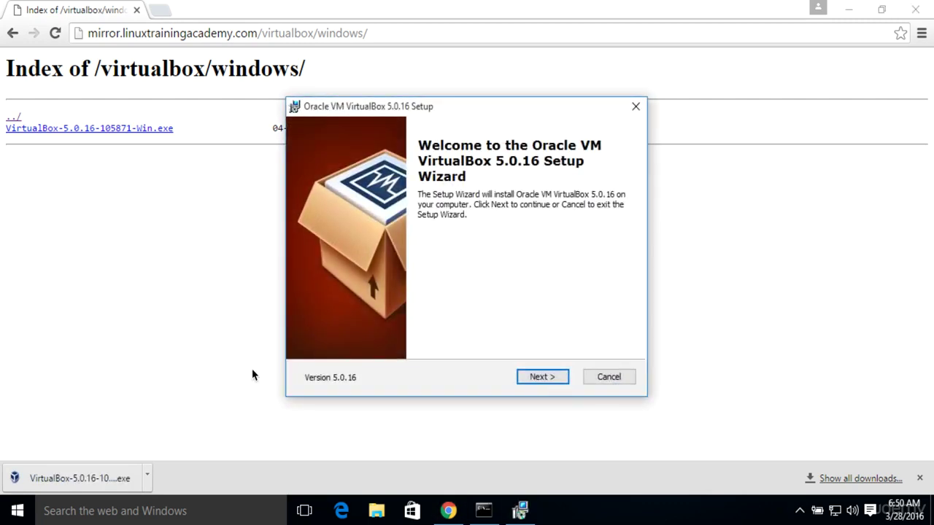
- Install VirtualBox 5.0.16 with default features, shortcuts and network reset, then close VirtualBox Manager
click(550, 378)
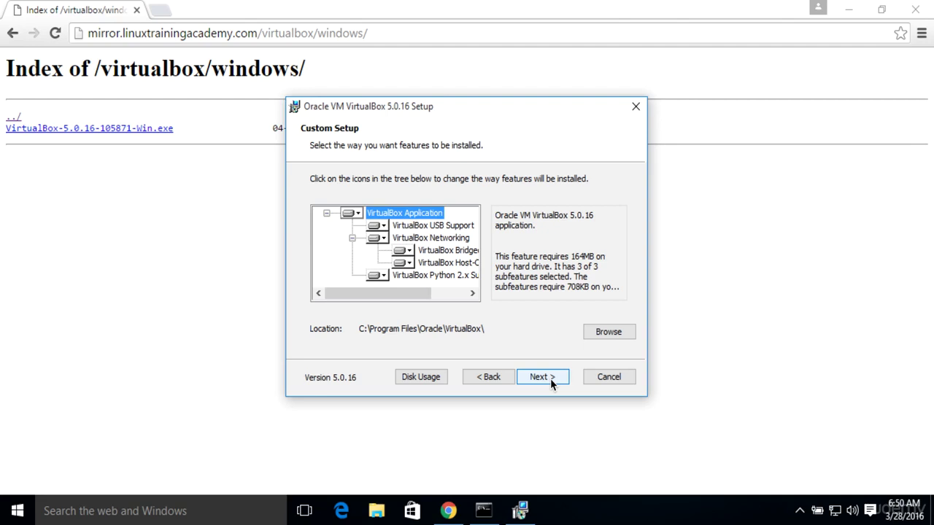
click(549, 379)
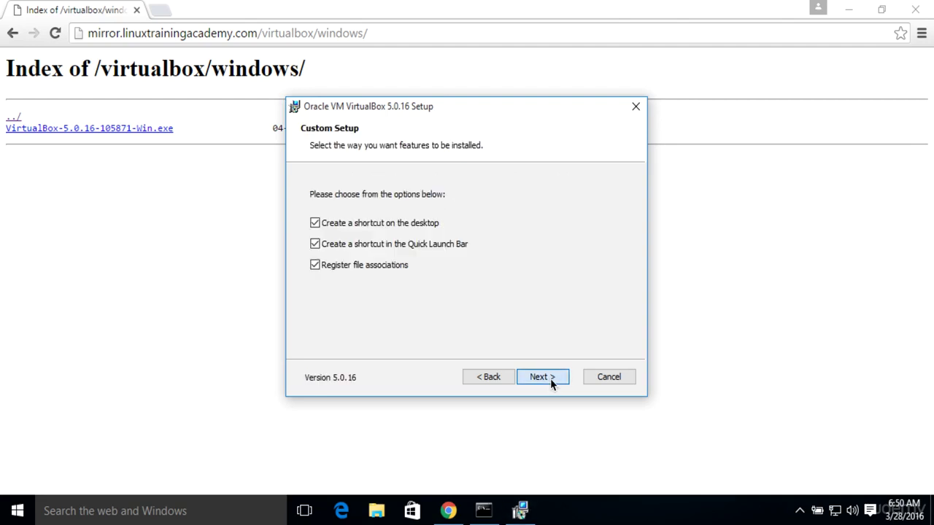
click(550, 379)
click(550, 379)
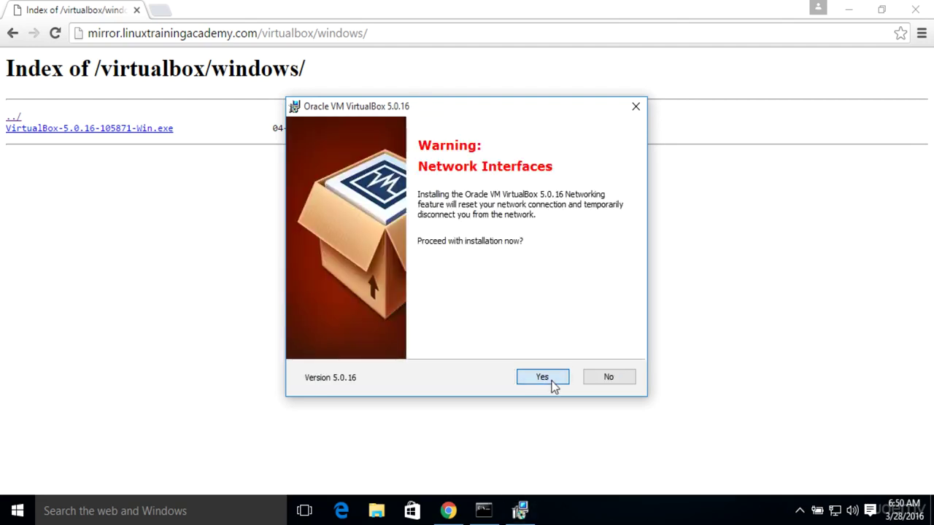
click(552, 381)
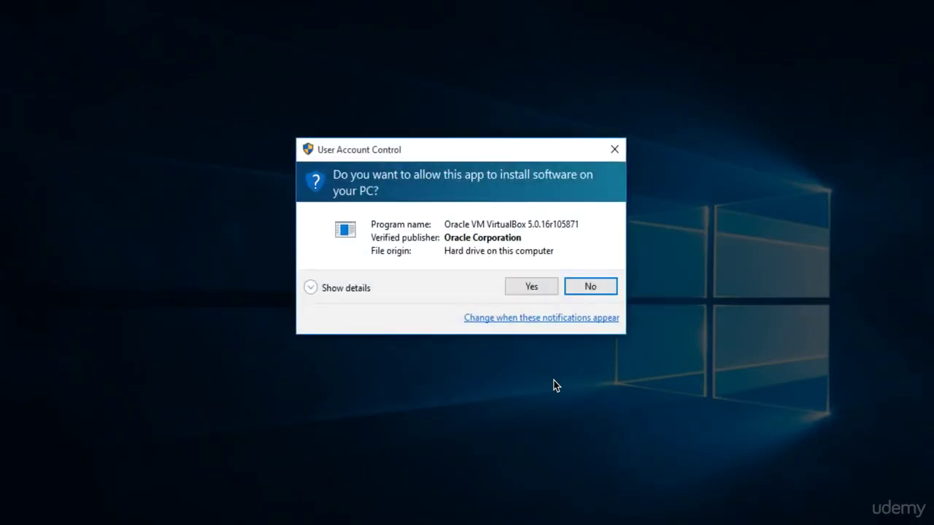
click(532, 287)
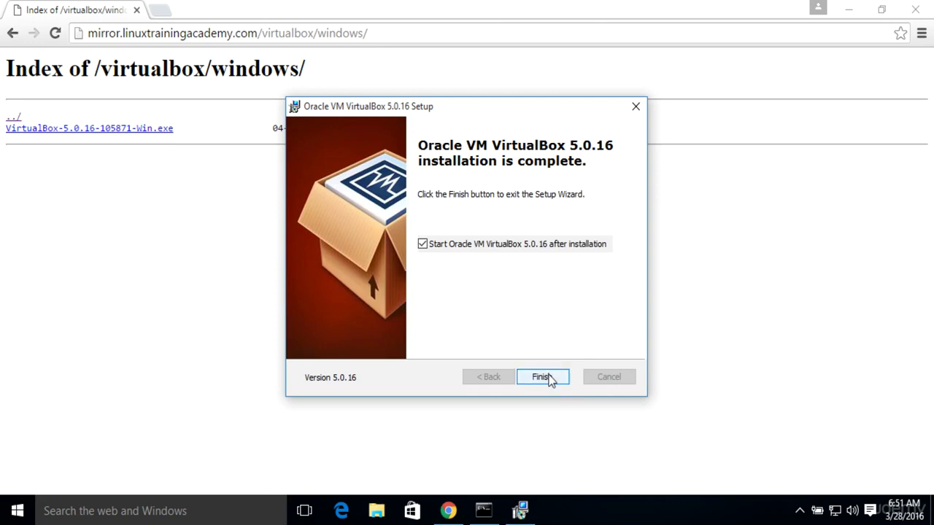
click(548, 377)
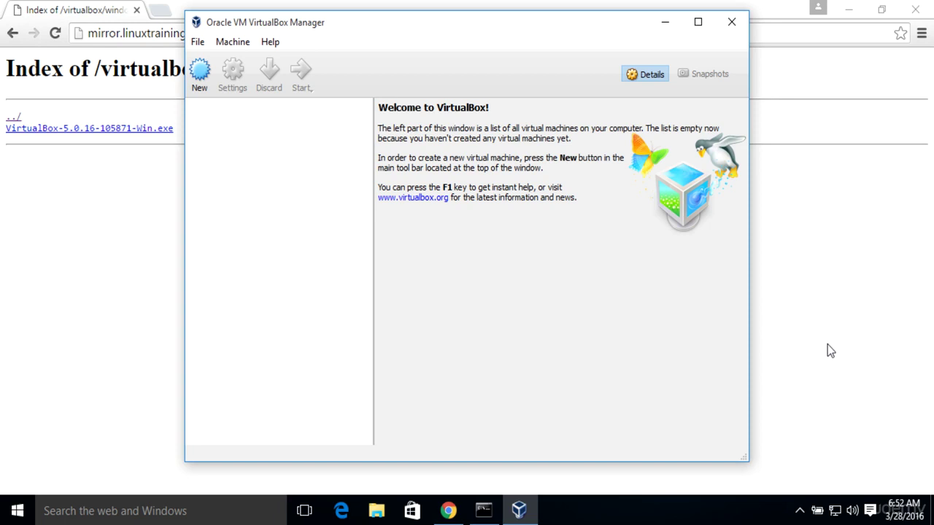
click(731, 22)
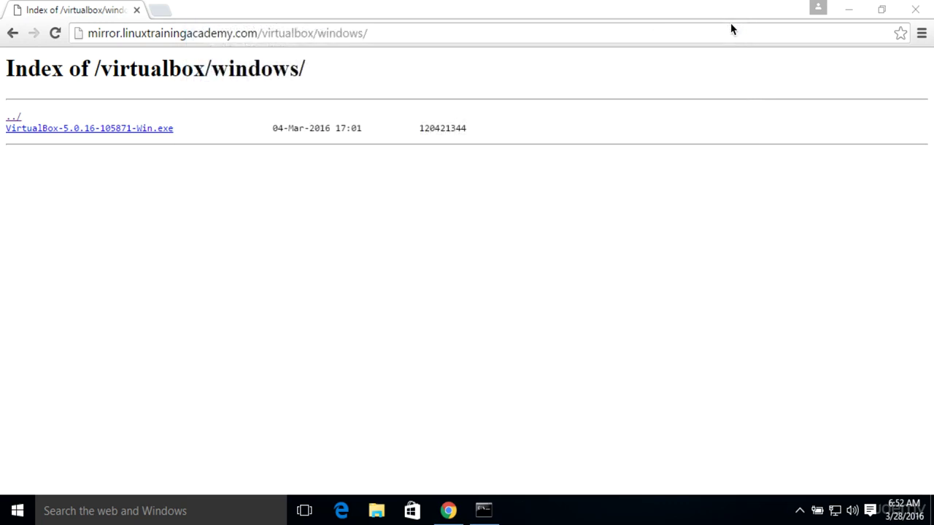
- Download vagrant_1.8.1.msi from the mirror's vagrant/windows/ folder
click(16, 117)
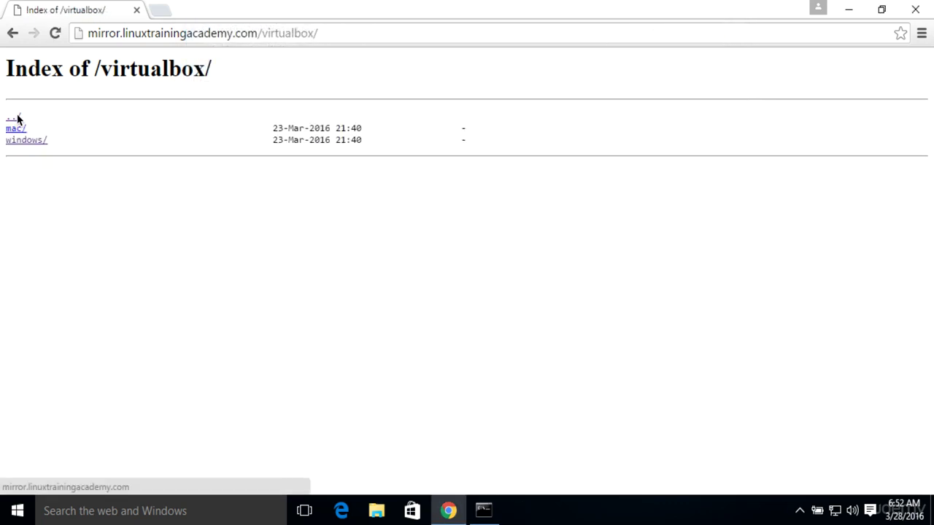
click(17, 118)
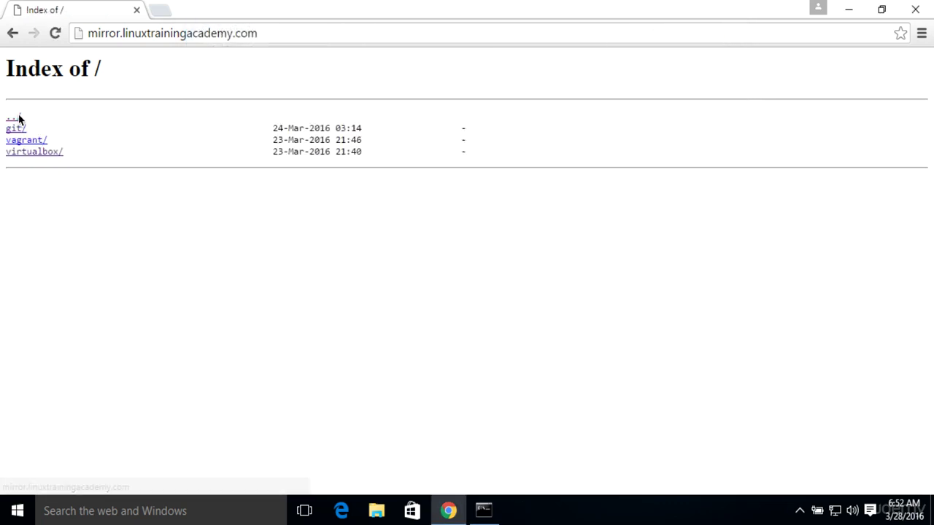
click(42, 144)
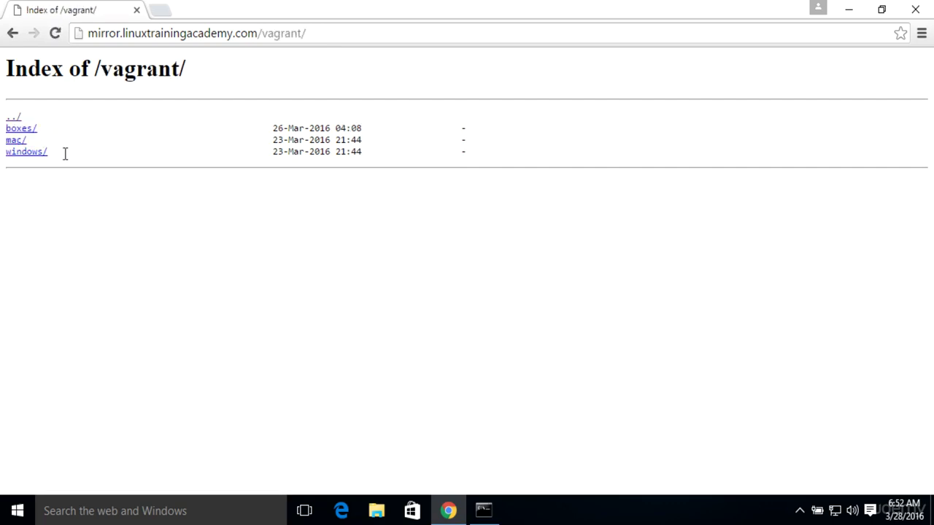
click(33, 153)
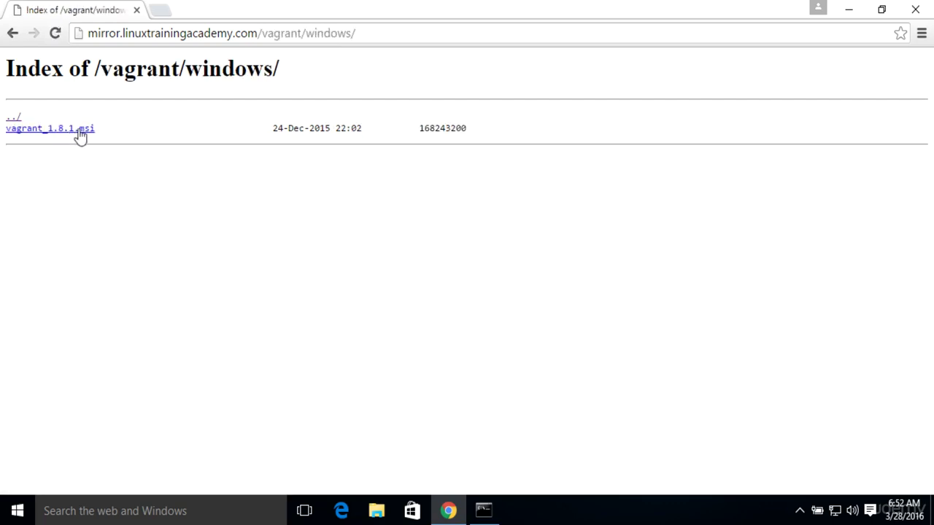
click(79, 131)
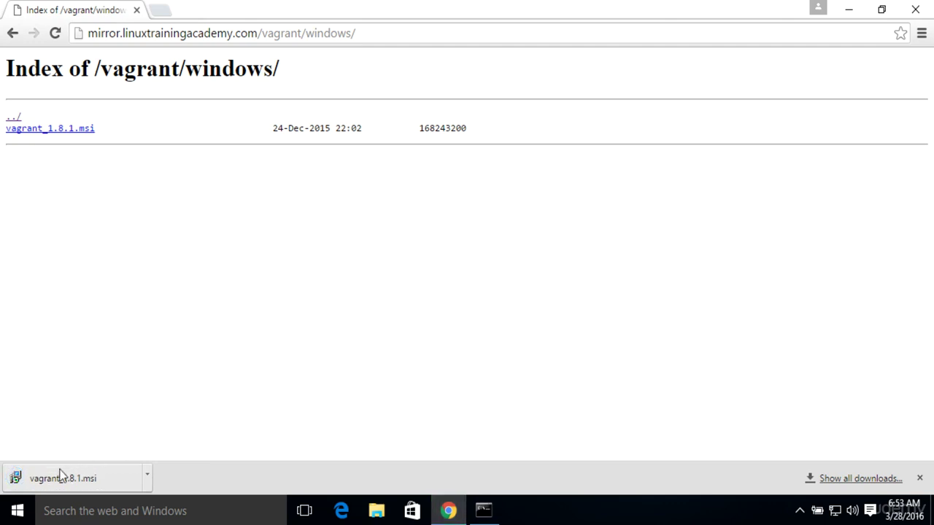
- Install Vagrant 1.8.1 to C:\HashiCorp\Vagrant\ after accepting the licence terms
click(60, 474)
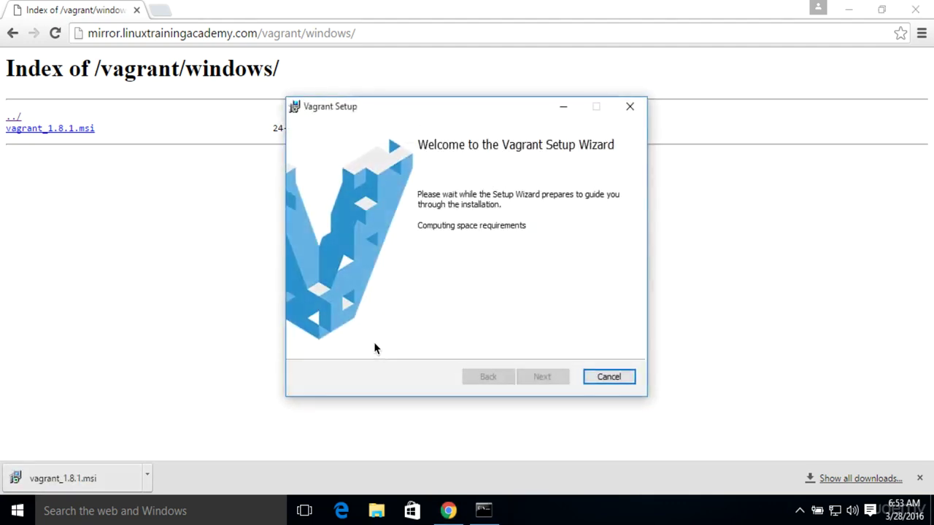
click(544, 377)
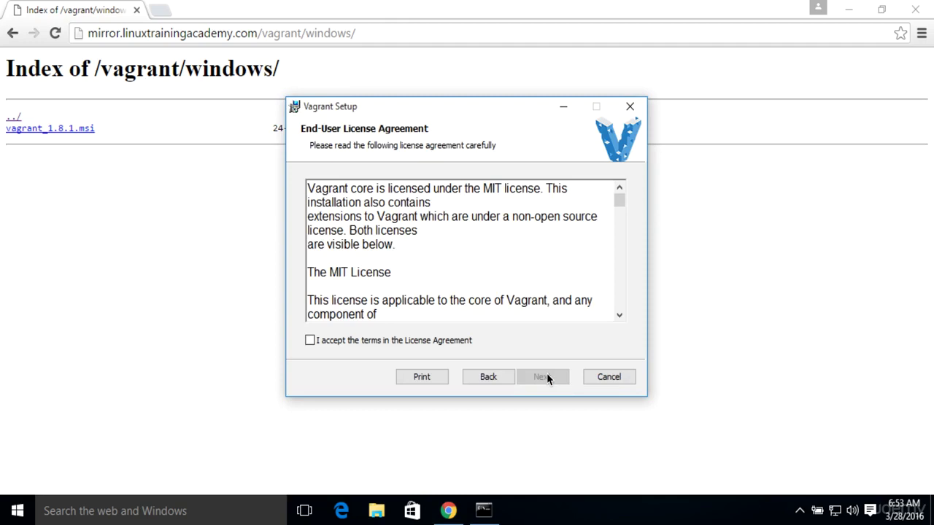
click(459, 343)
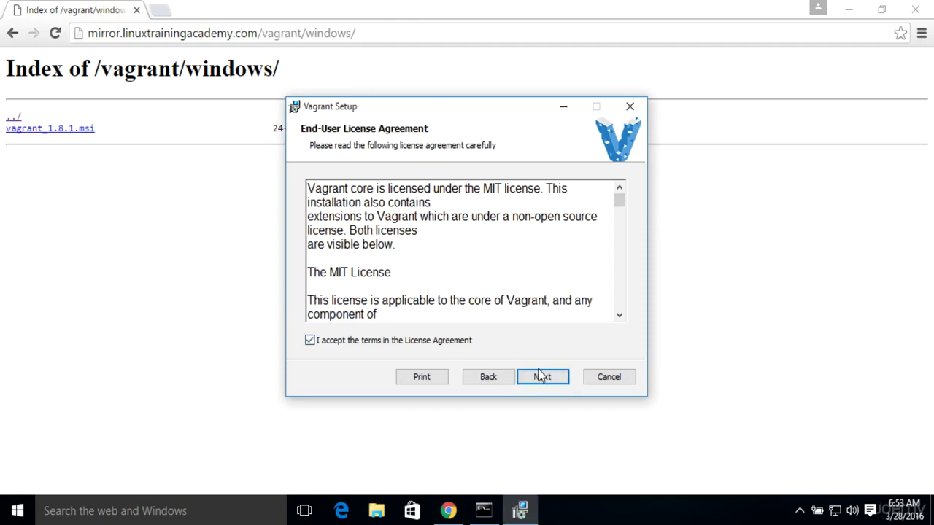
click(540, 375)
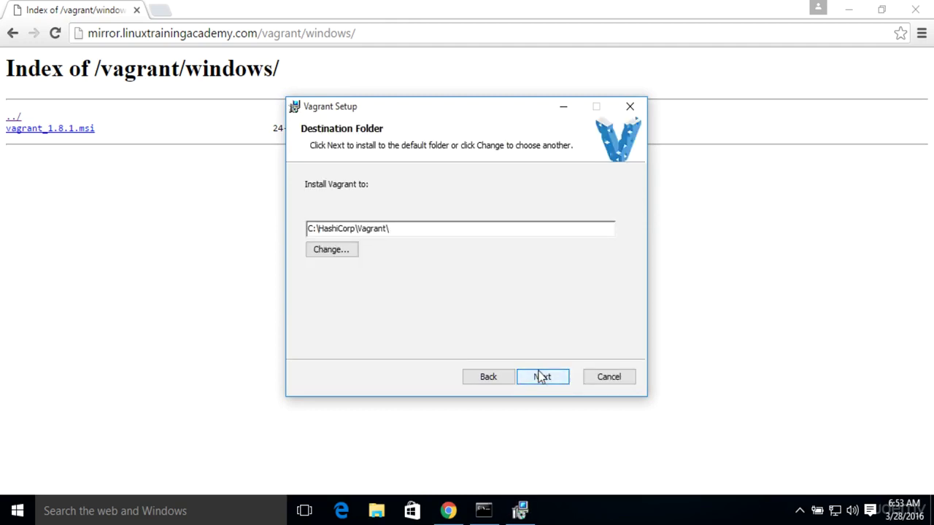
click(540, 376)
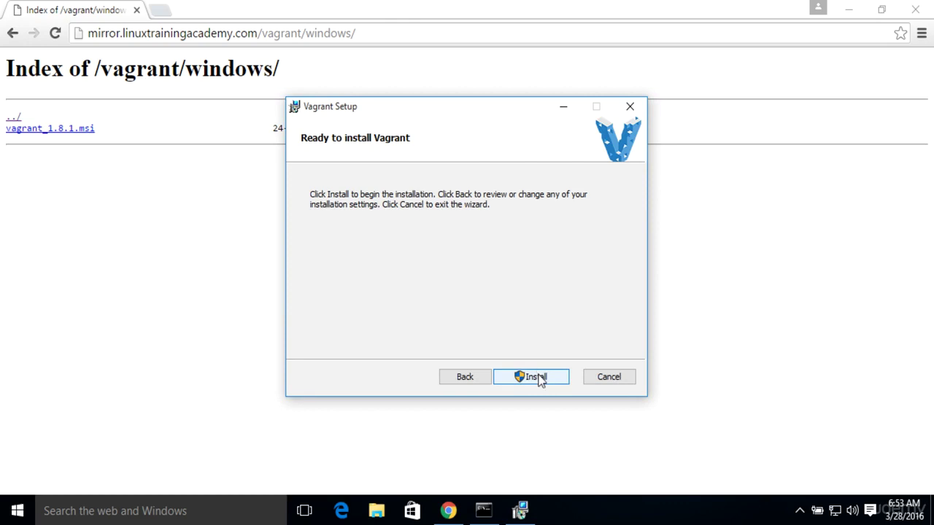
click(540, 378)
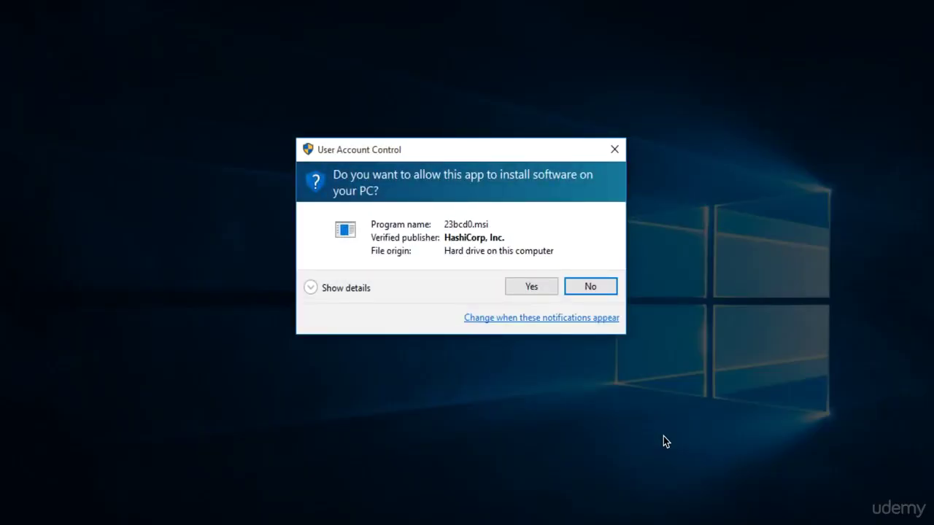
click(536, 286)
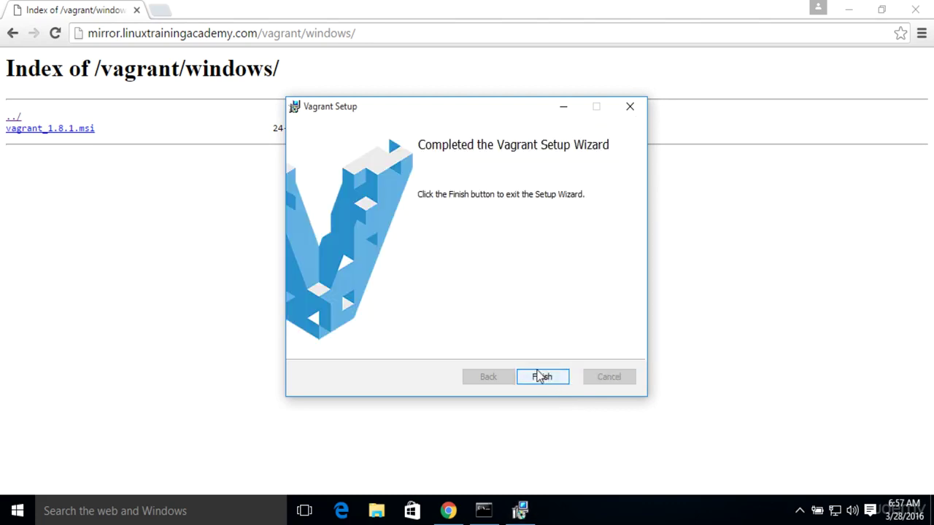
click(542, 377)
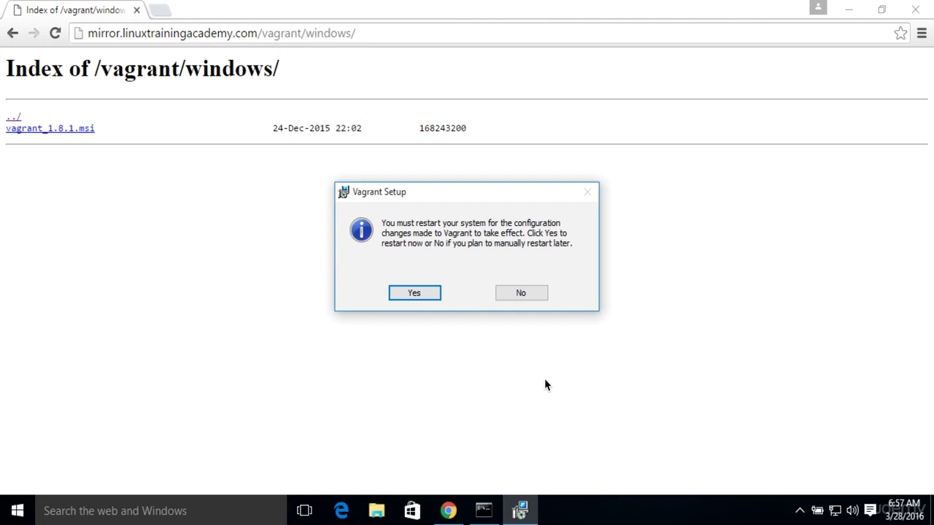
- Accept Vagrant's prompt to restart Windows now
click(413, 293)
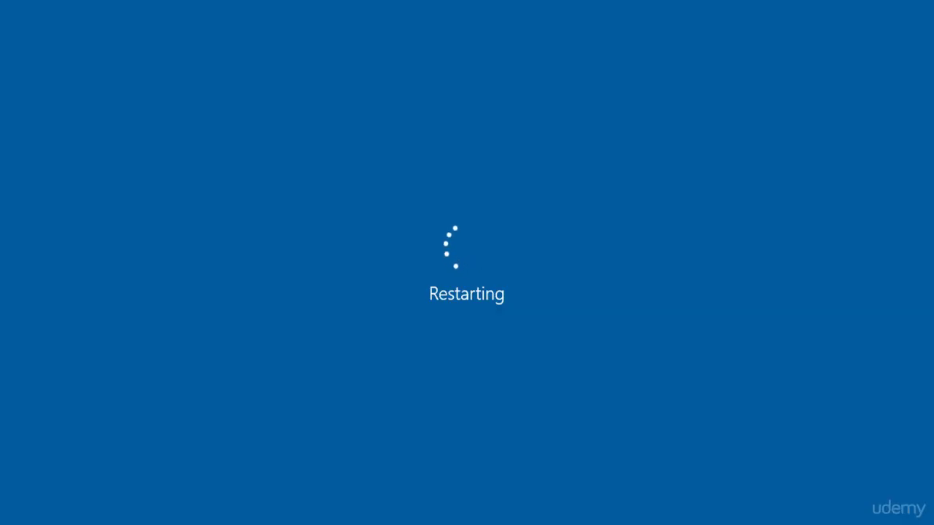